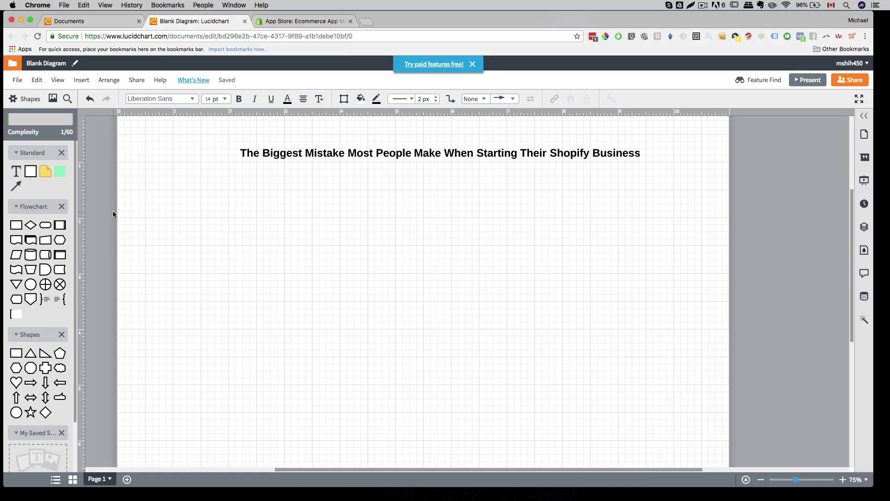
Step: Add a text box below the heading reading 'Install Too Many Apps' in bold, widened to one line
drag(15, 171, 225, 221)
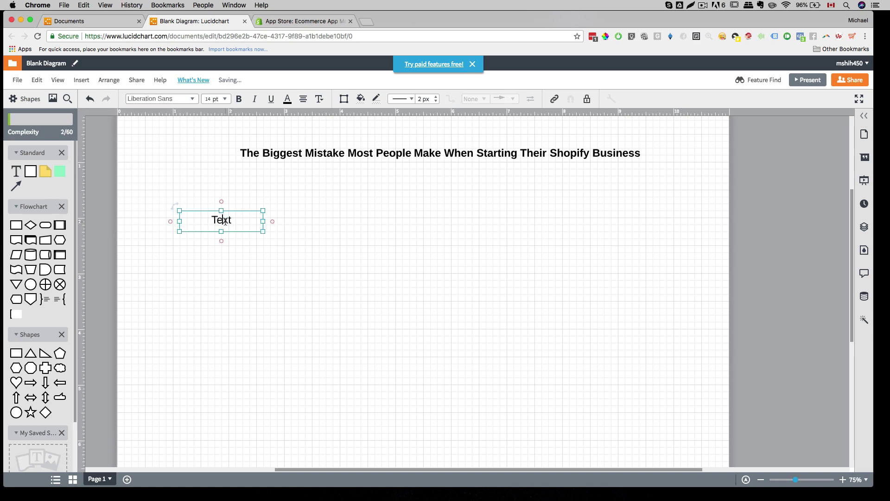
double_click(225, 221)
text(In)
text(stall Too Many Ap)
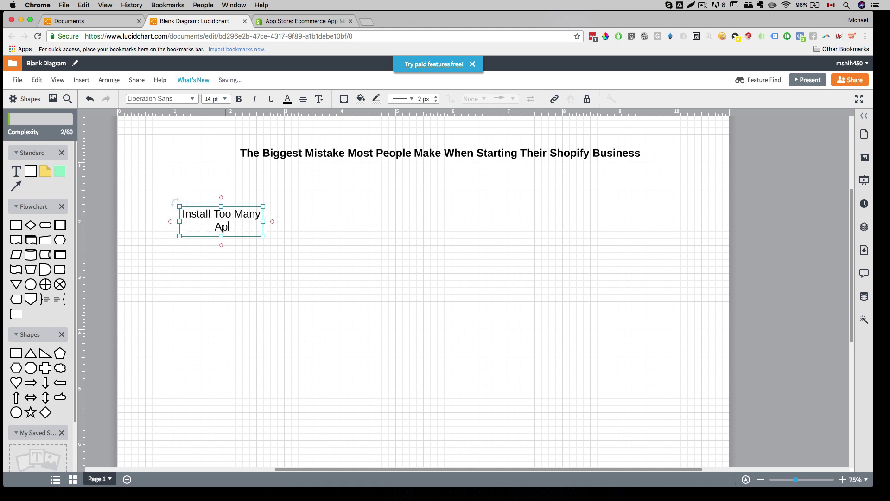
text(ps)
drag(235, 227, 182, 215)
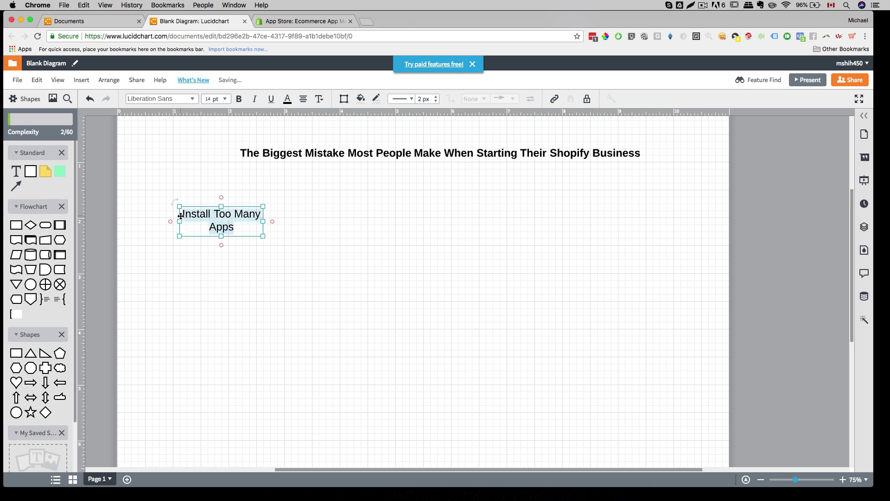
key(ctrl+b)
drag(263, 221, 333, 221)
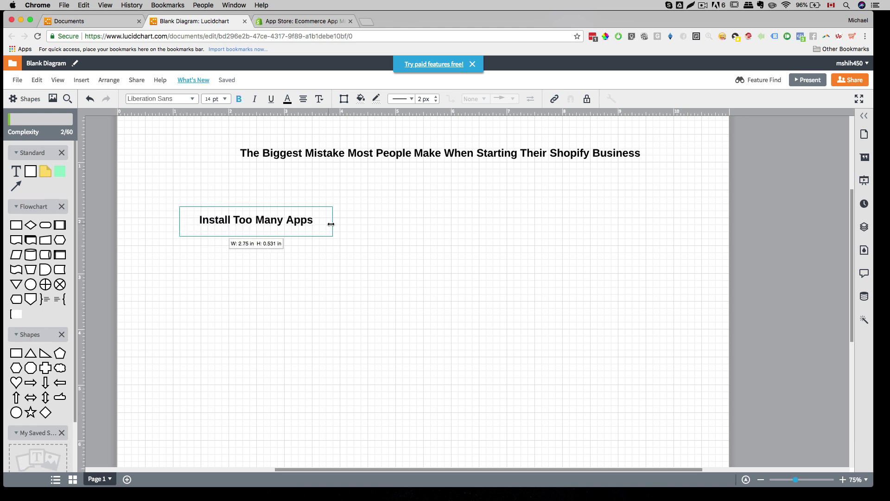
Step: Add the normal-weight note '-slow down your site' under the bold title
double_click(319, 220)
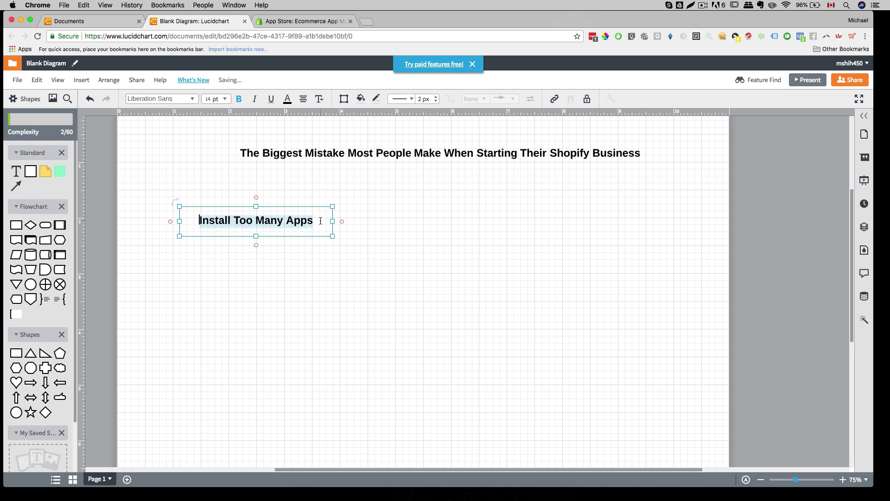
click(320, 221)
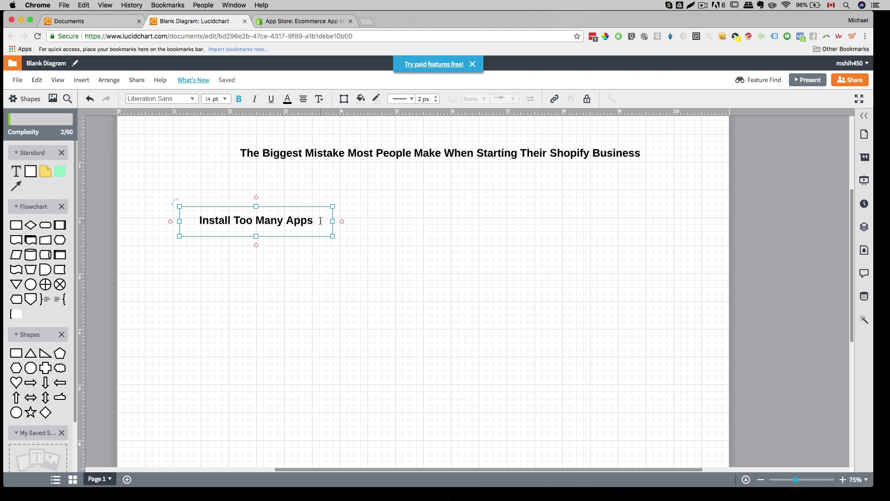
key(Return)
key(Return)
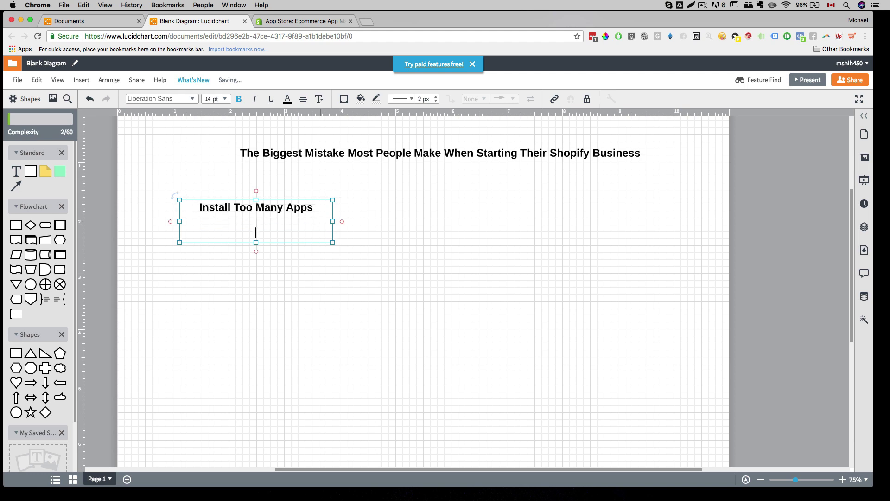
text(-)
text(slow down)
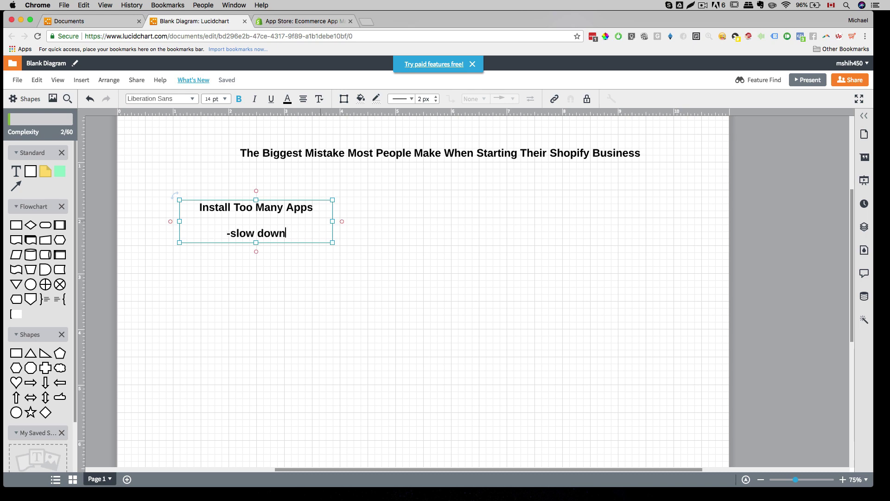
text( your site)
triple_click(281, 234)
key(ctrl+b)
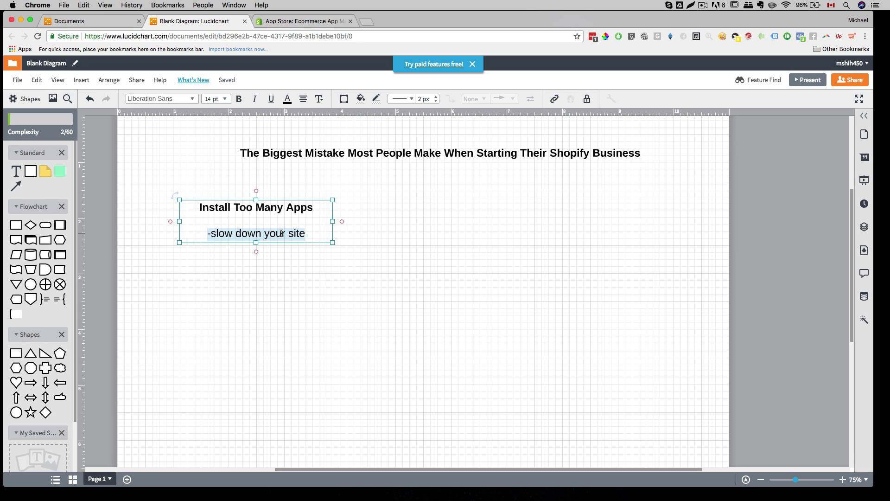
click(306, 235)
drag(312, 233, 314, 236)
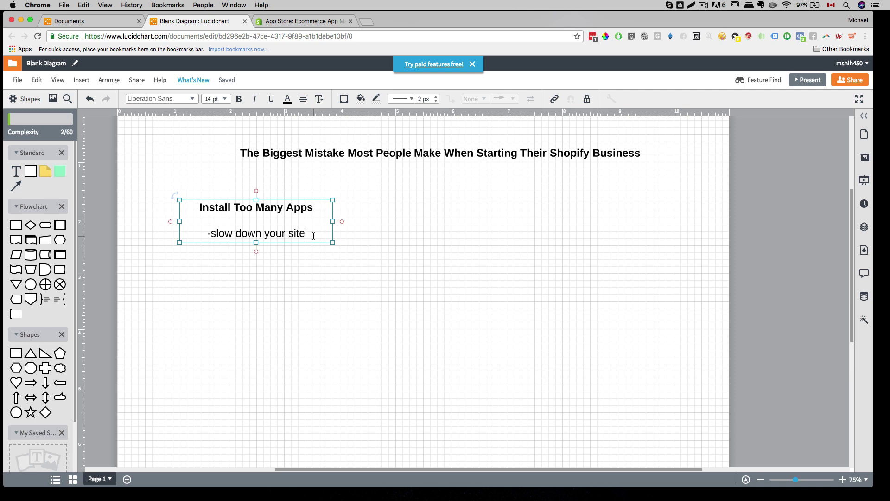
Step: Add the note lines '-Conflict' and '-Annoying As Hell' below '-slow down your site'
key(Return)
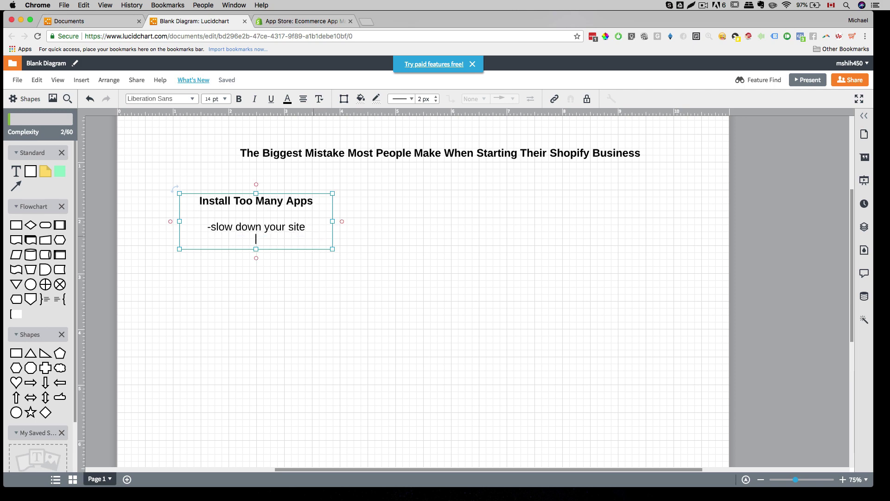
text(-Confl)
text(ict)
key(Return)
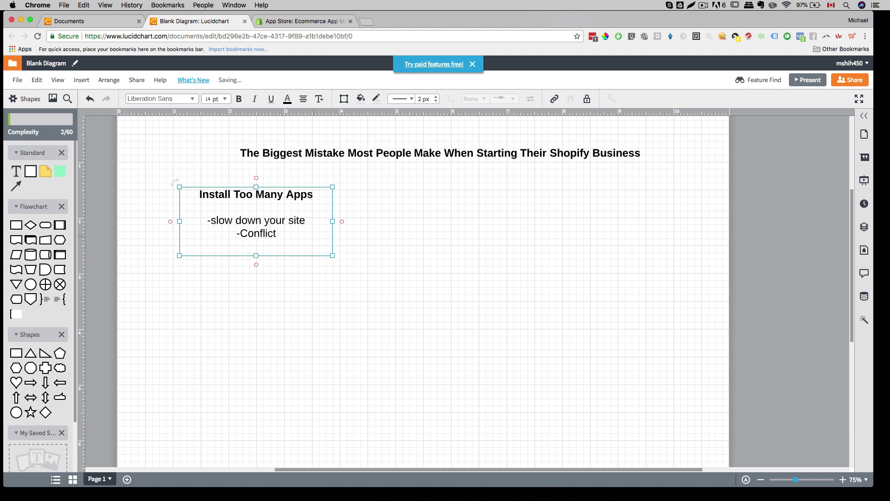
text(A)
text(nno)
text(y)
text(ing As Hello)
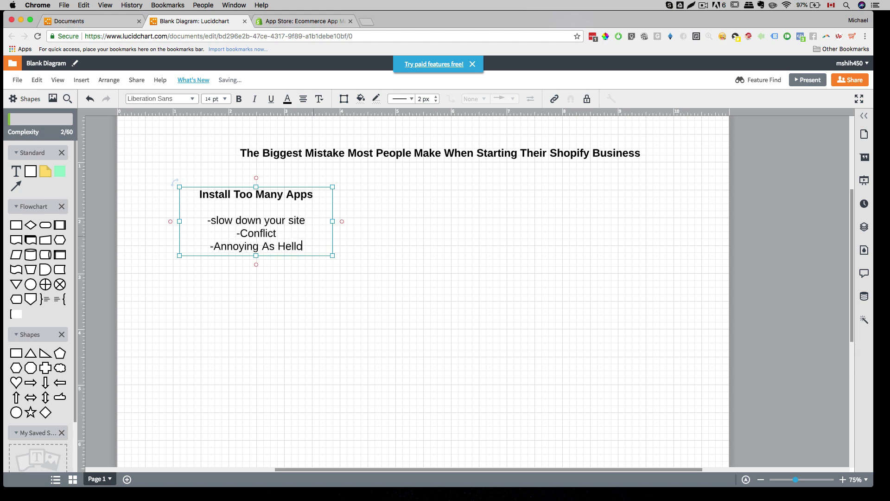
key(BackSpace)
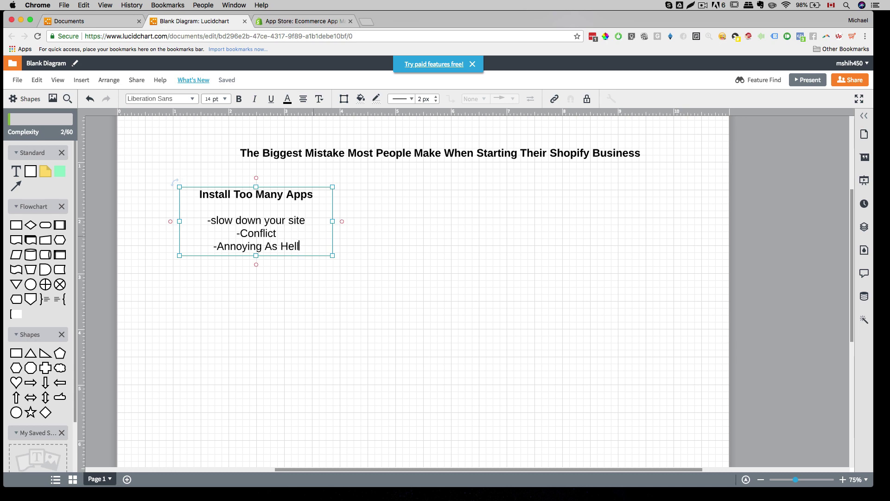
Step: Place a second text box right of the first, reading 'Being A Perfectionist' in bold
click(299, 299)
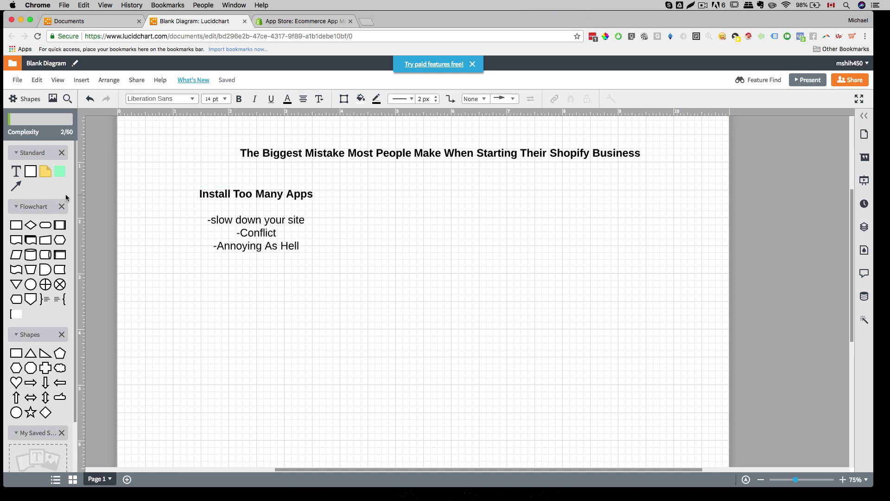
drag(17, 173, 413, 201)
double_click(413, 200)
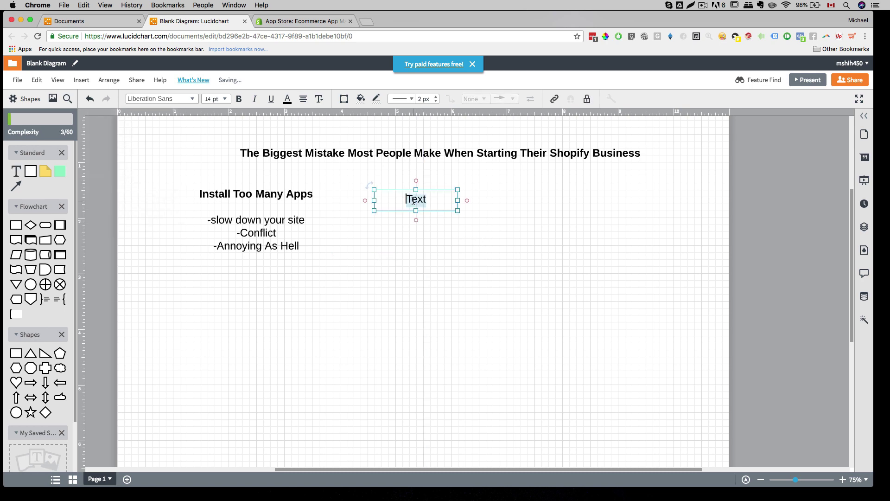
text(Bi)
key(BackSpace)
text(eing )
text(A Pr)
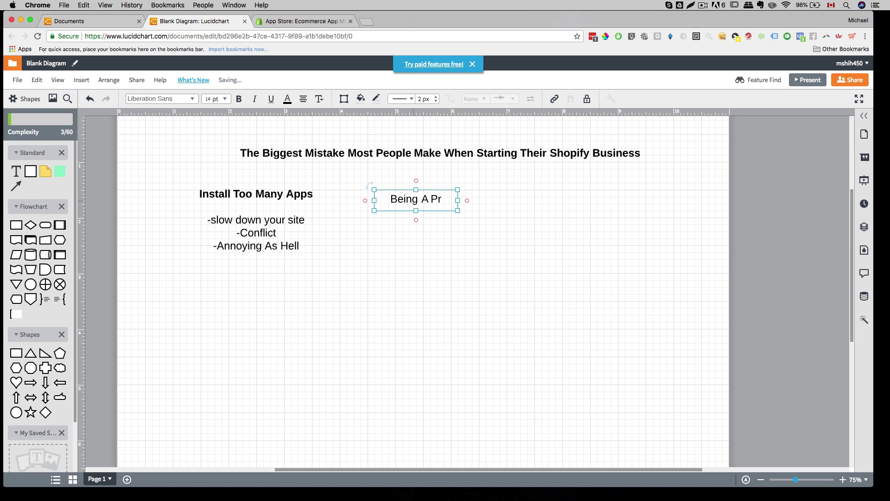
key(BackSpace)
text(erfec)
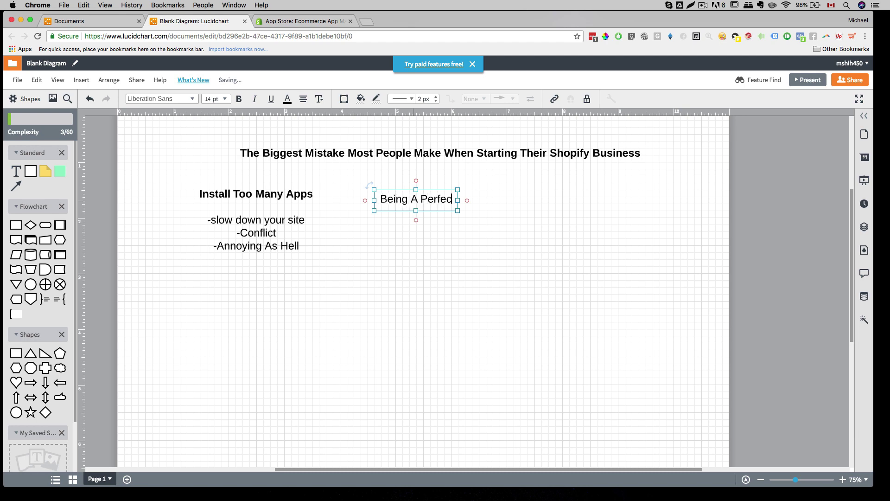
text(tionist)
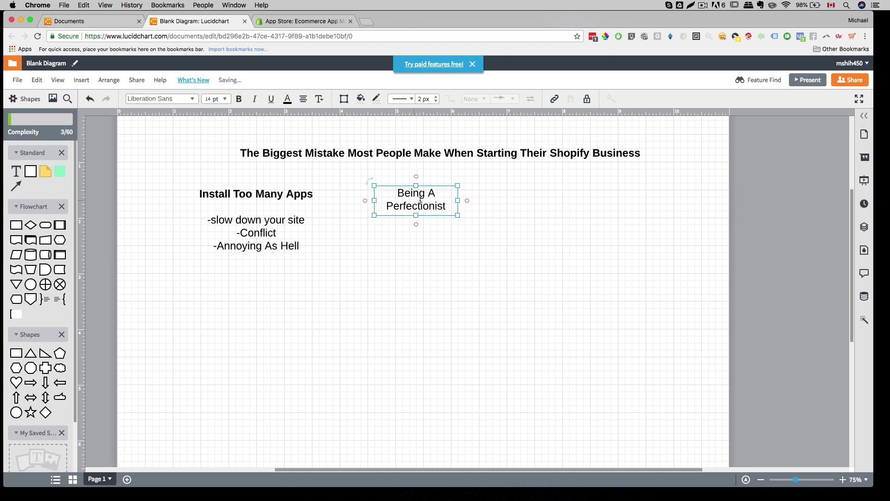
key(super+a)
key(super+b)
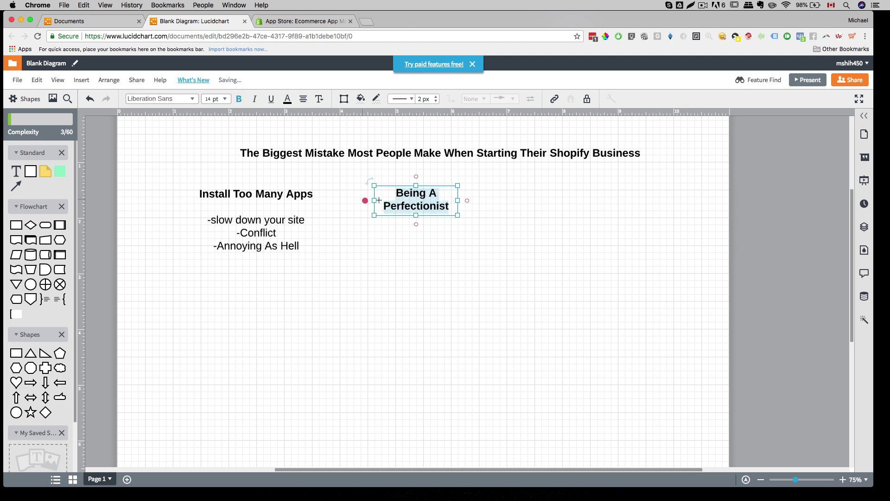
click(445, 253)
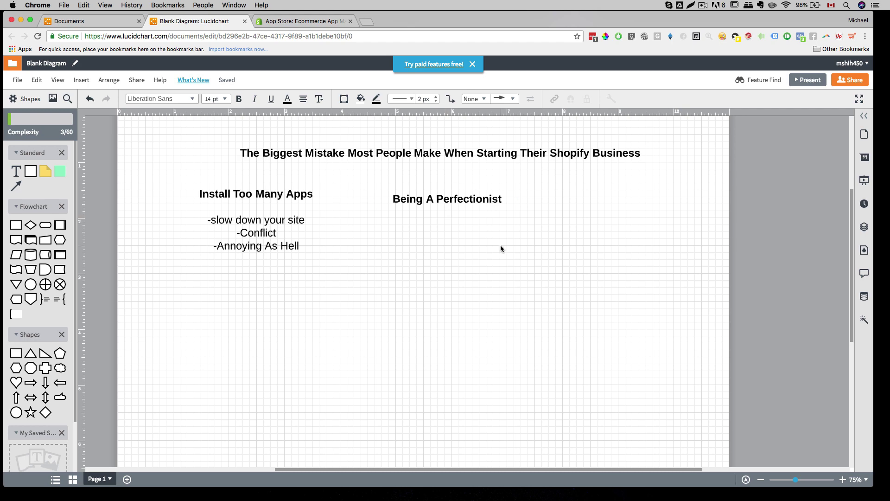
Step: Add a third text box to the right reading 'Fall In Love With Their Products'
mouse_move(15, 171)
mouse_down()
mouse_move(583, 204)
mouse_move(590, 196)
mouse_up()
text(Fall)
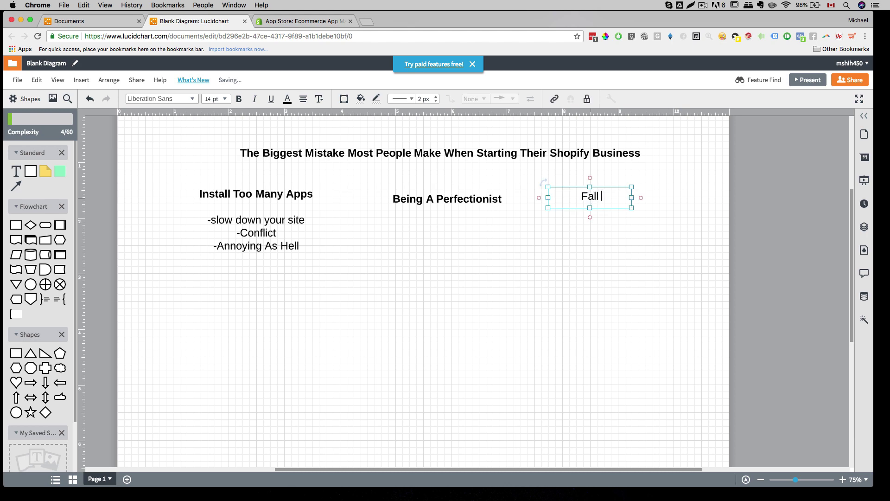
text(In Love Wi)
text(thei)
key(BackSpace)
key(BackSpace)
text(e)
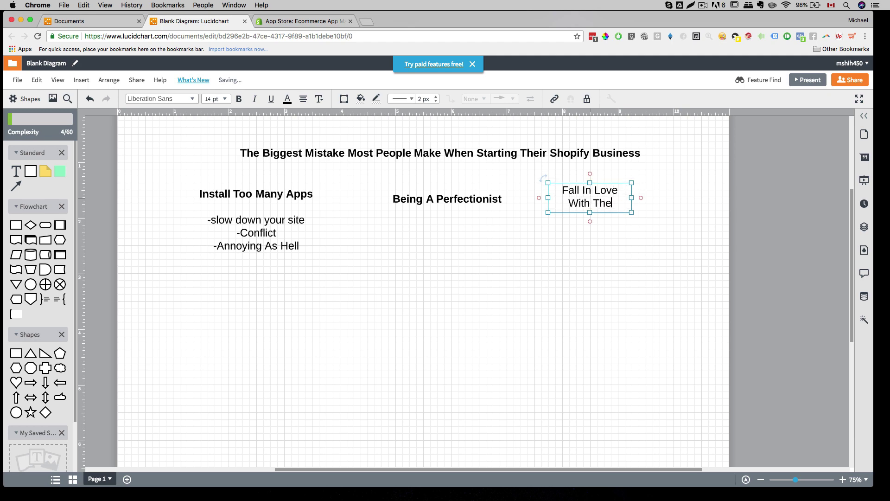
text(ir Pr)
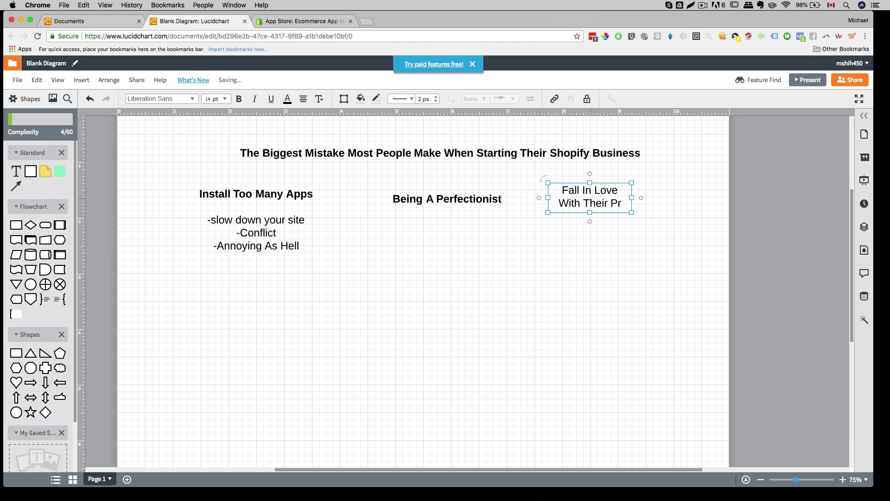
text(oducg)
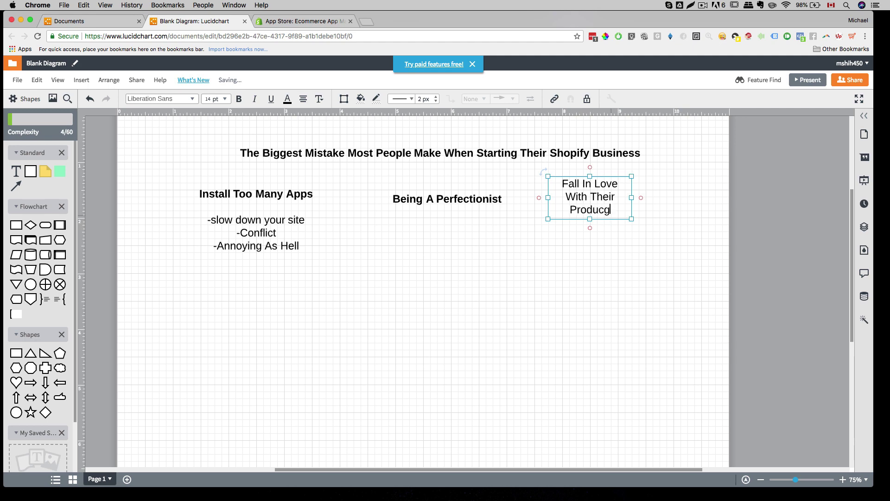
key(BackSpace)
text(ts)
Step: Make the 'Fall In Love With Their Products' heading bold and widen it to wrap onto two lines
drag(613, 211, 558, 193)
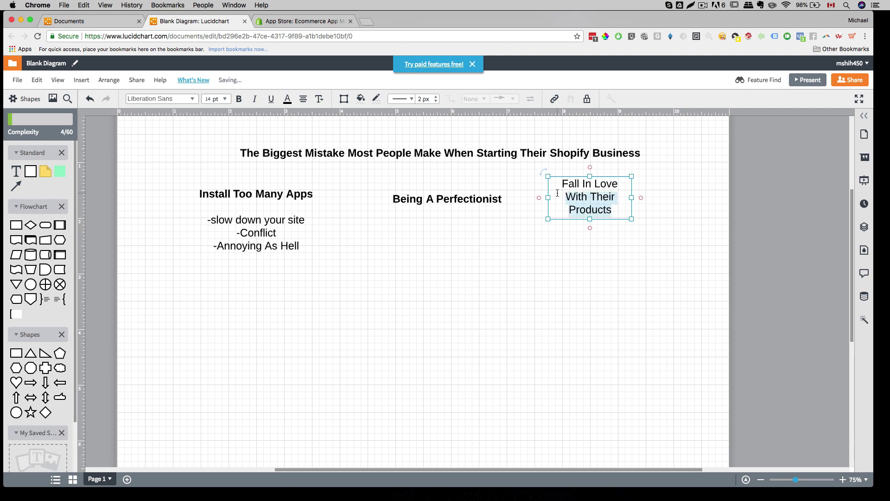
mouse_move(620, 209)
mouse_down()
mouse_move(553, 176)
mouse_move(553, 197)
mouse_up()
key(super+b)
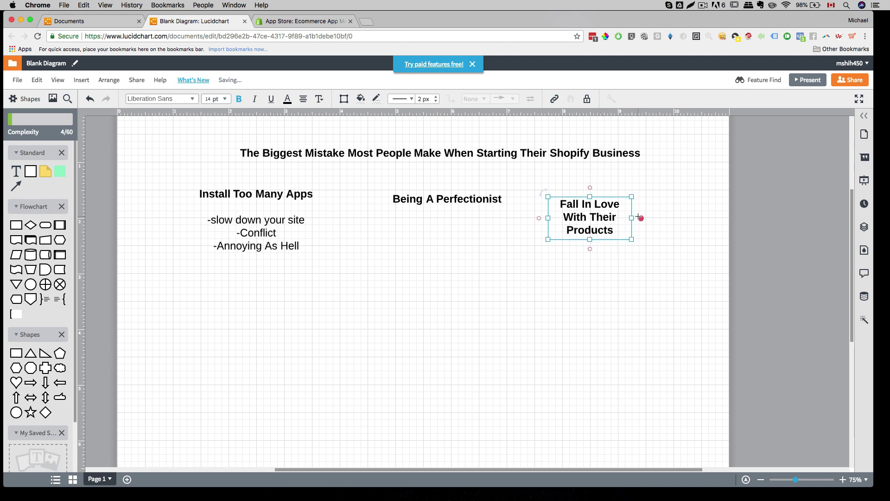
drag(632, 217, 698, 215)
click(699, 215)
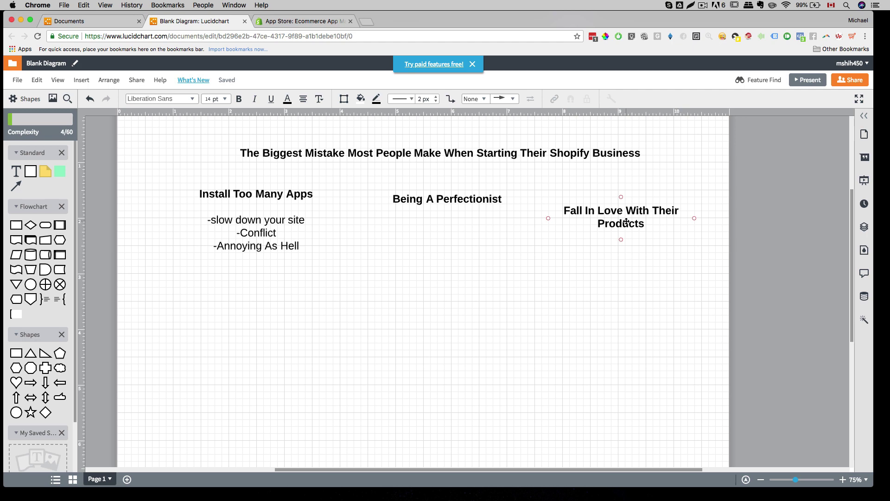
Step: Move all three mistake columns lower and align the 'Fall In Love' heading with the other two
click(561, 291)
mouse_move(622, 293)
mouse_down()
mouse_move(325, 252)
mouse_move(287, 200)
mouse_move(274, 242)
mouse_up()
click(348, 320)
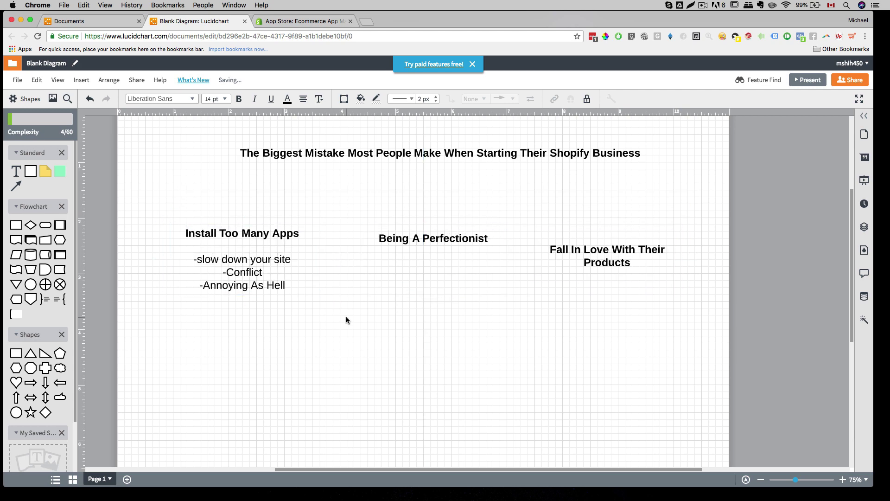
drag(597, 247, 597, 238)
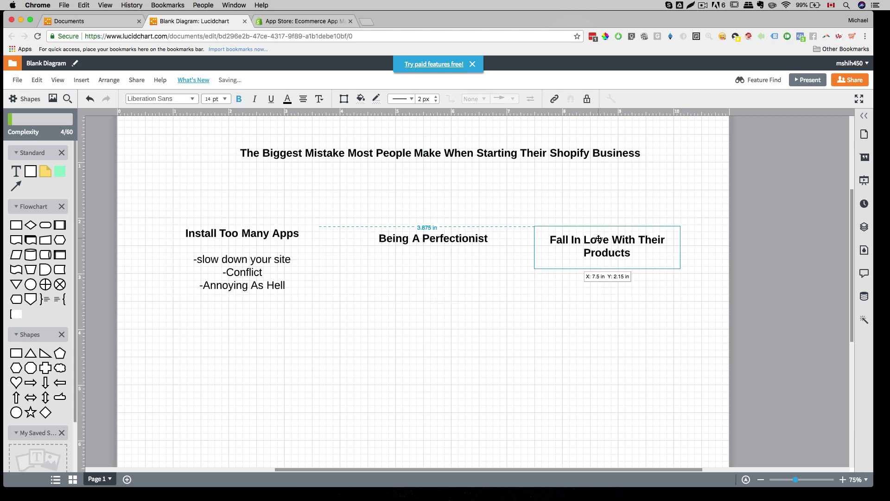
click(558, 328)
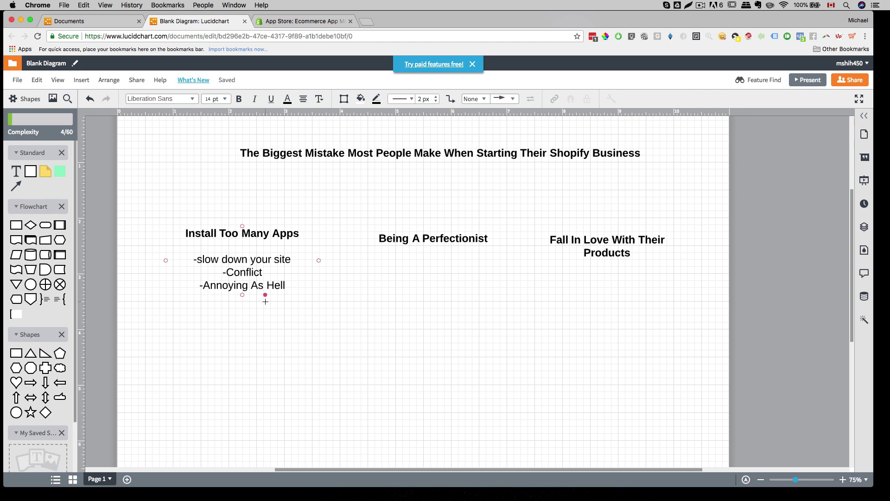
Step: In the Shopify App Store, search 'kl' and open the Klaviyo Email Marketing app page
click(325, 23)
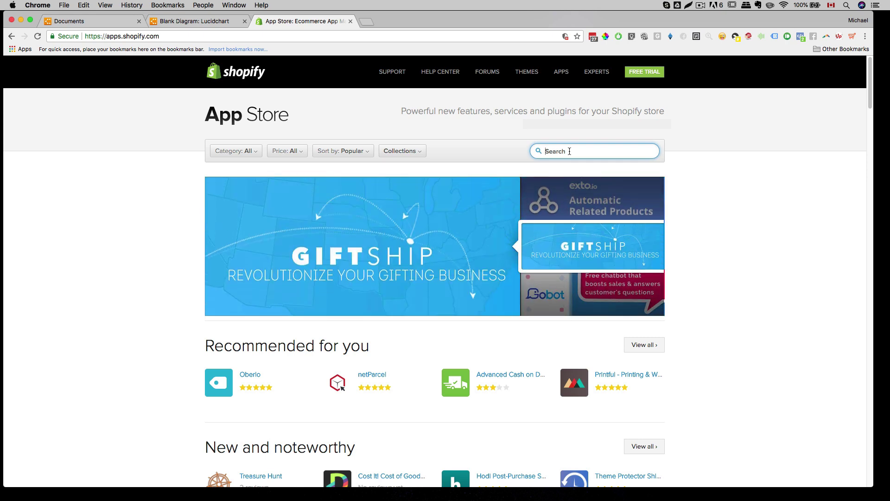
text(kl)
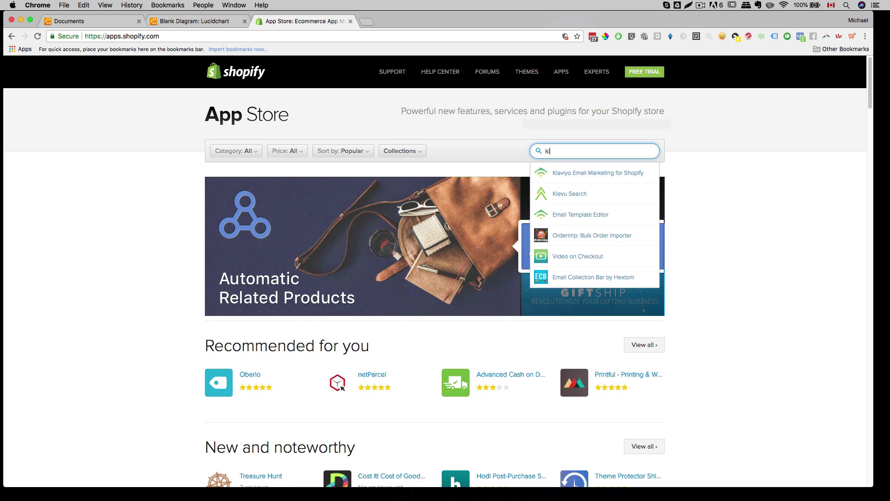
key(Down)
key(Return)
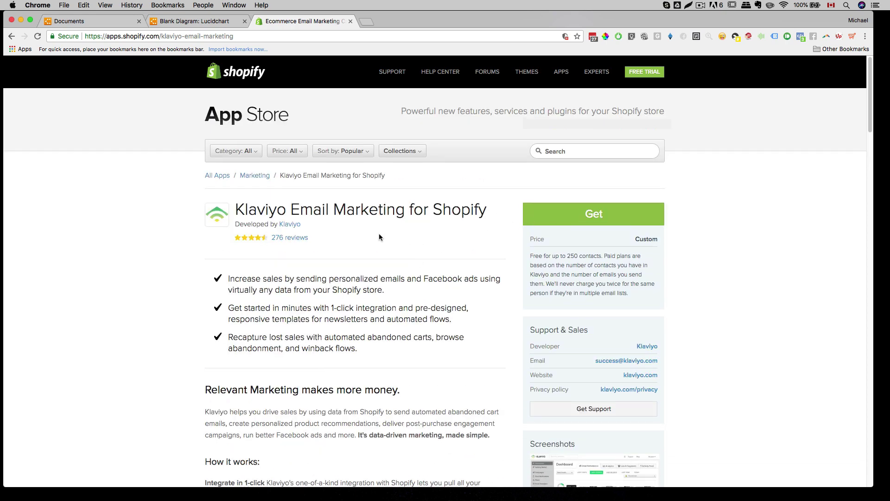
Step: Try searches for 'mailchimp' and 'aba', then clear the App Store search box
click(586, 146)
text(mai)
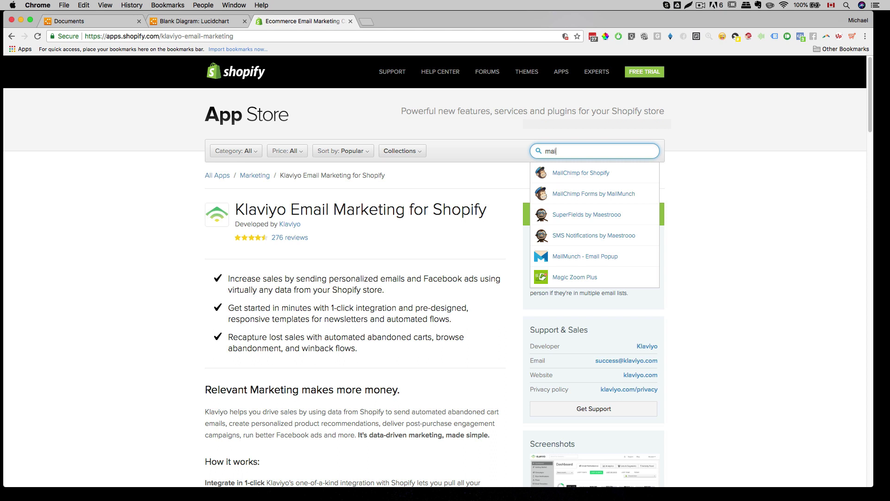
text(lchimp)
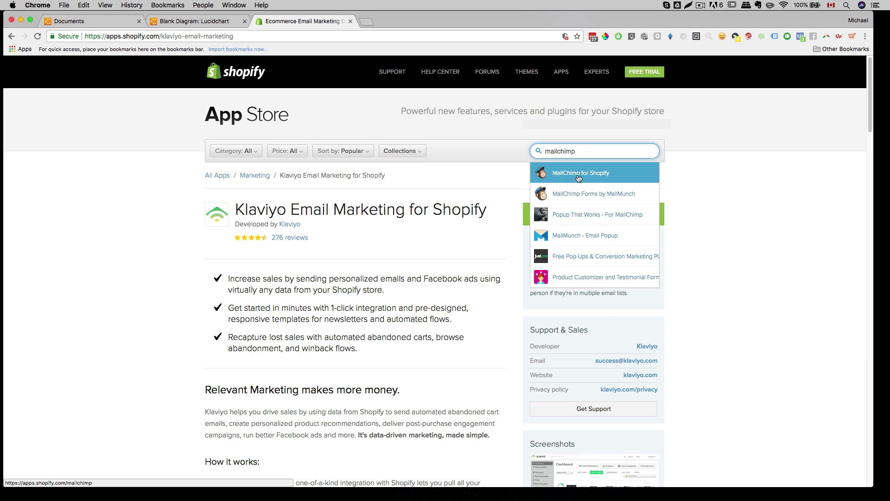
double_click(586, 151)
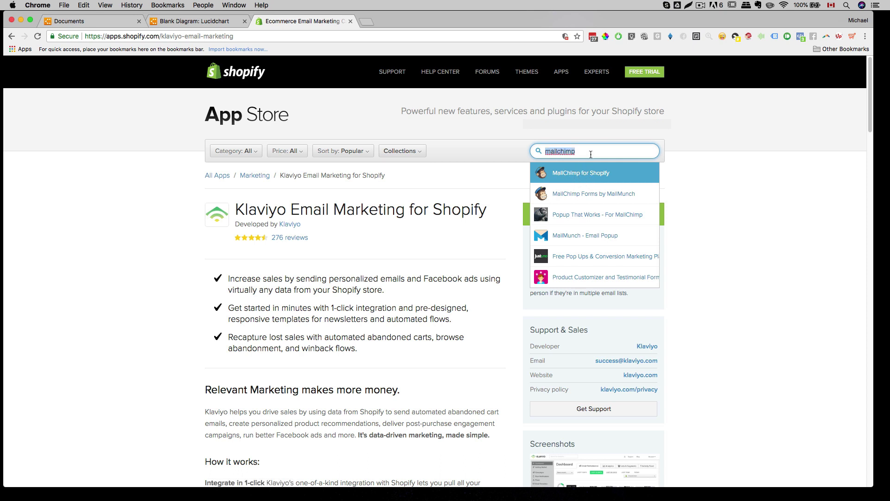
text(aba)
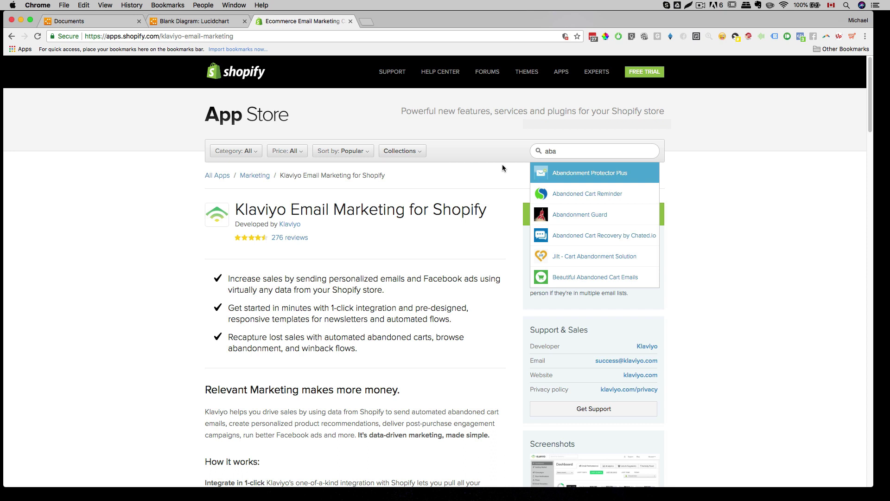
double_click(568, 155)
key(BackSpace)
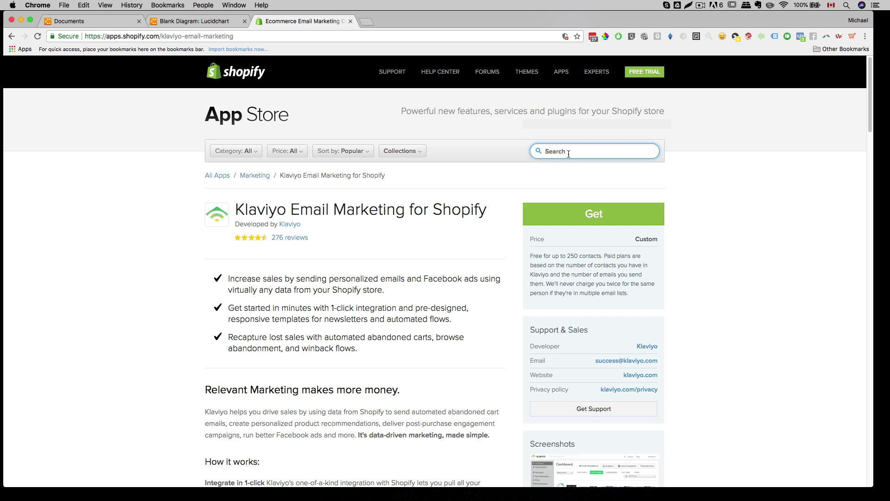
Step: Enter 'ugency text' into the App Store search box
text(up)
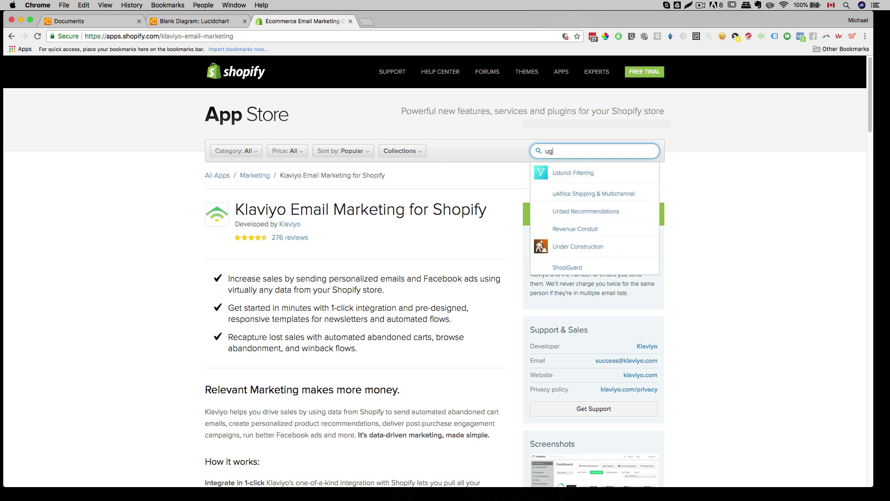
text(sel)
key(BackSpace)
key(BackSpace)
key(BackSpace)
text(ge)
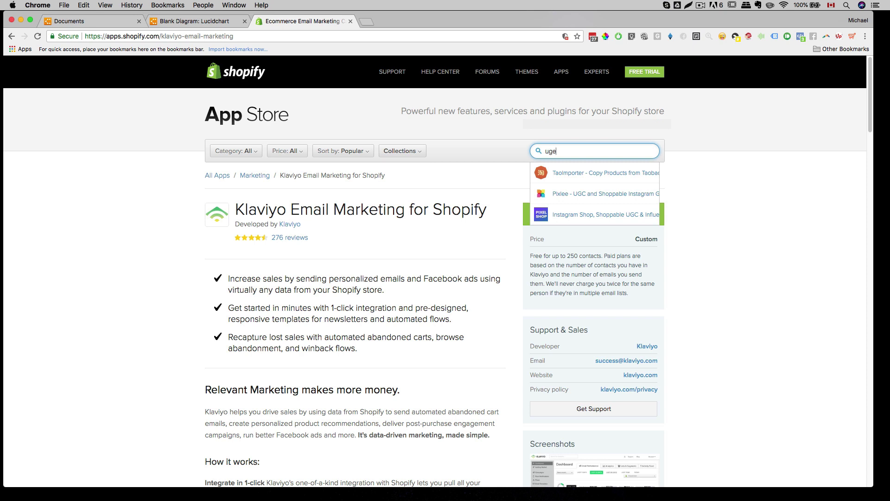
text(ncy)
key(BackSpace)
key(BackSpace)
key(BackSpace)
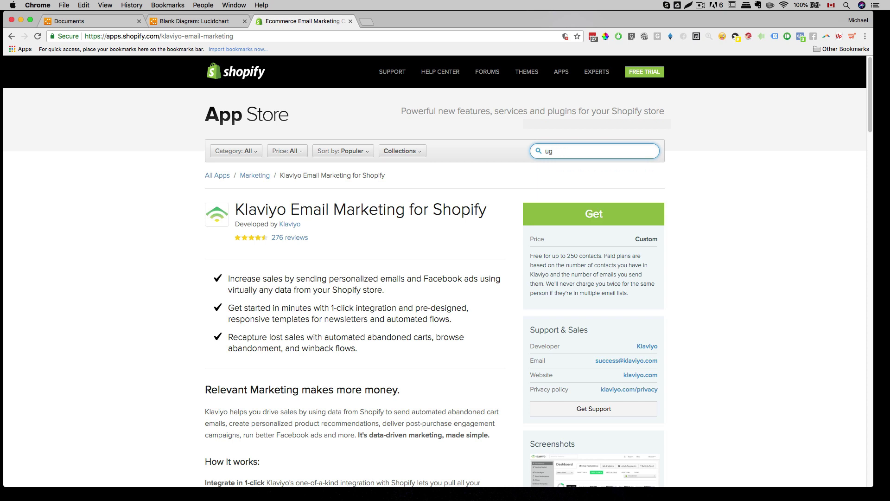
key(BackSpace)
text(gency text)
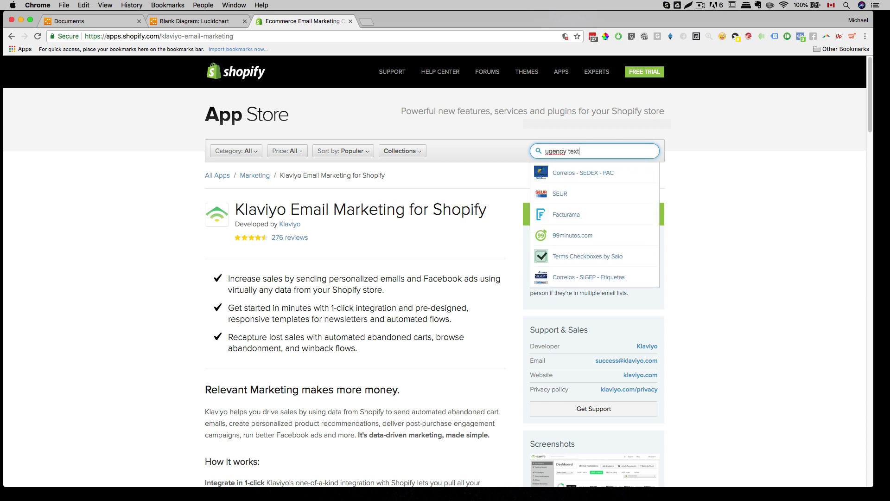
Step: Correct the search to 'urgency' and open the Urgency Texts - GeoIP & Random Tags listing
right_click(556, 154)
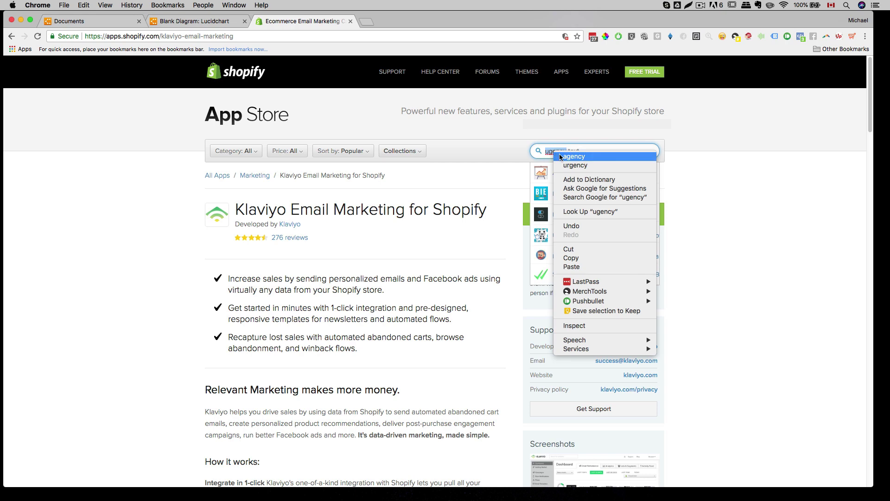
click(561, 166)
click(566, 236)
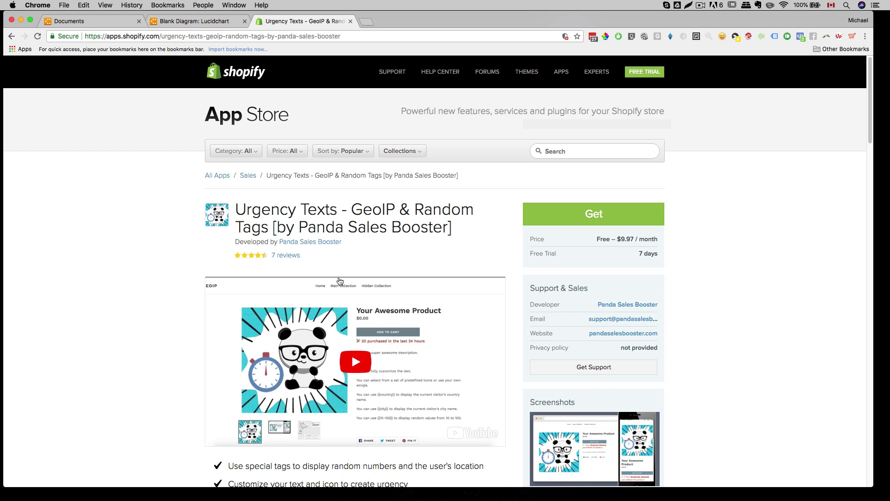
click(614, 150)
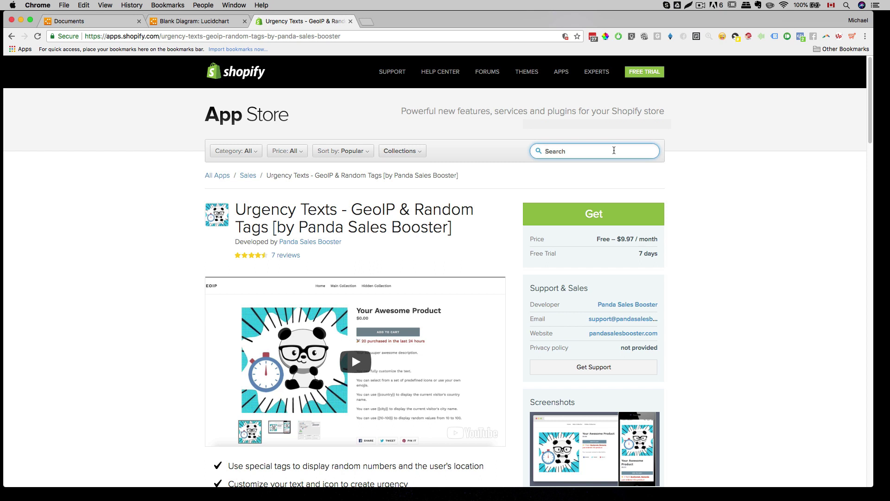
Step: View the Pixel Bay app, then open Trackr - Shipping Tracking Page and the collections list
text(pixel )
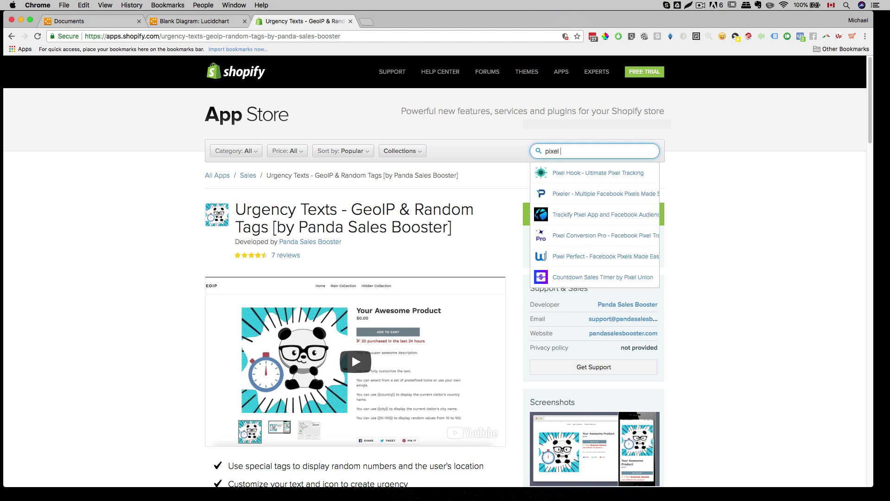
text(bay)
click(611, 169)
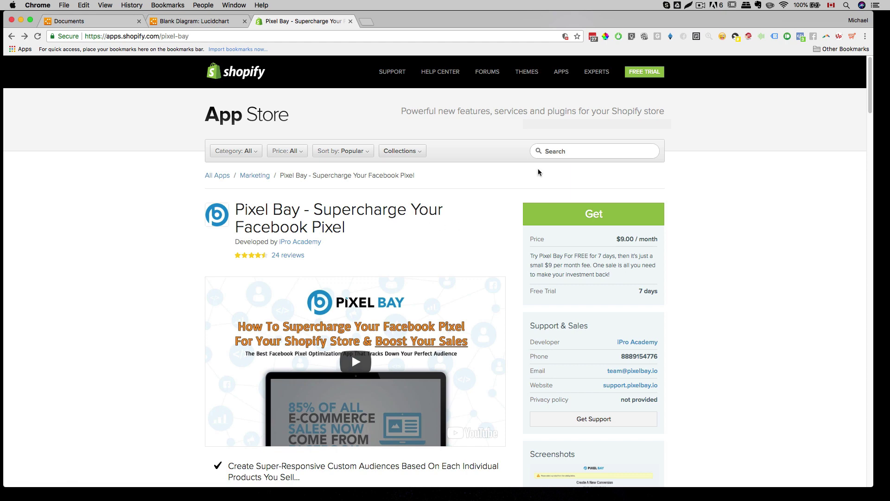
click(563, 152)
text(Trackr)
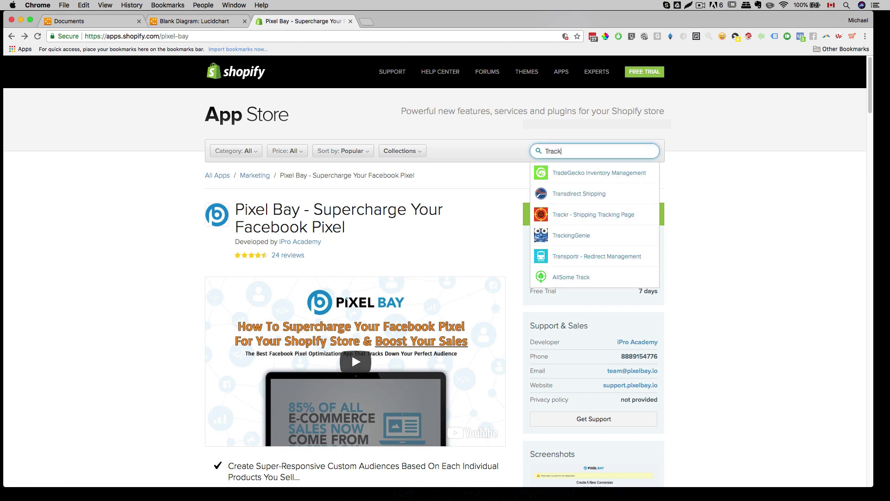
click(564, 167)
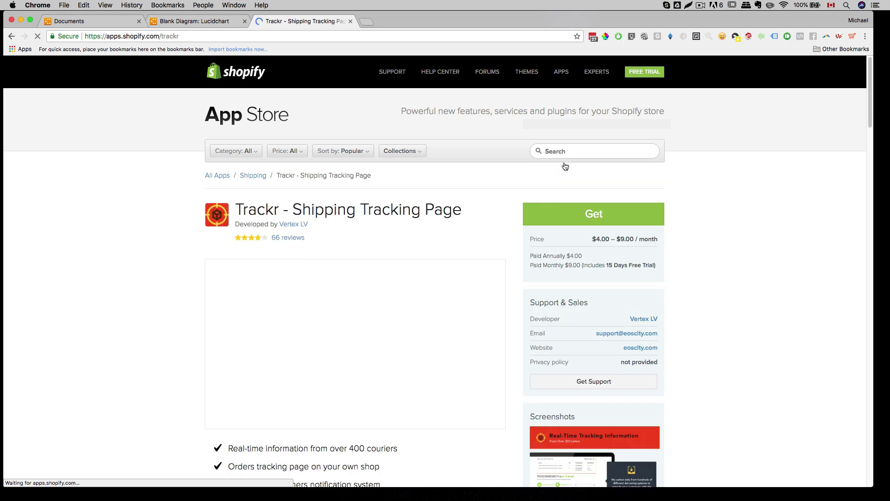
click(400, 151)
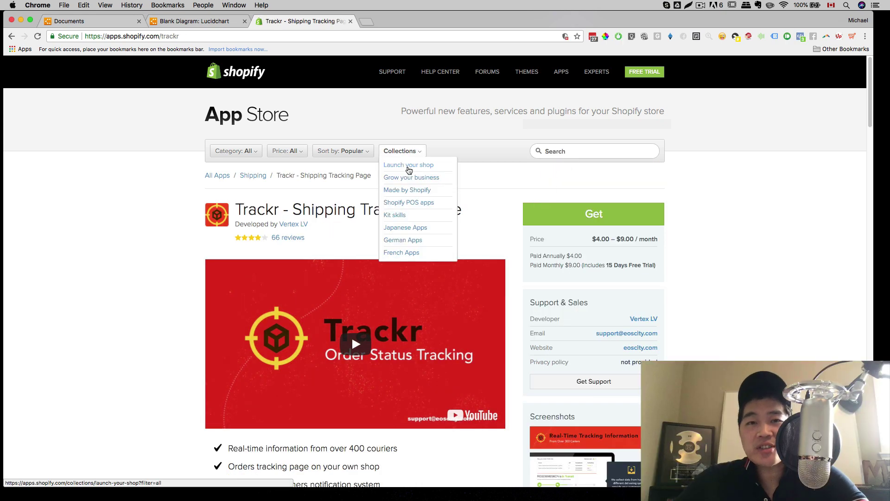